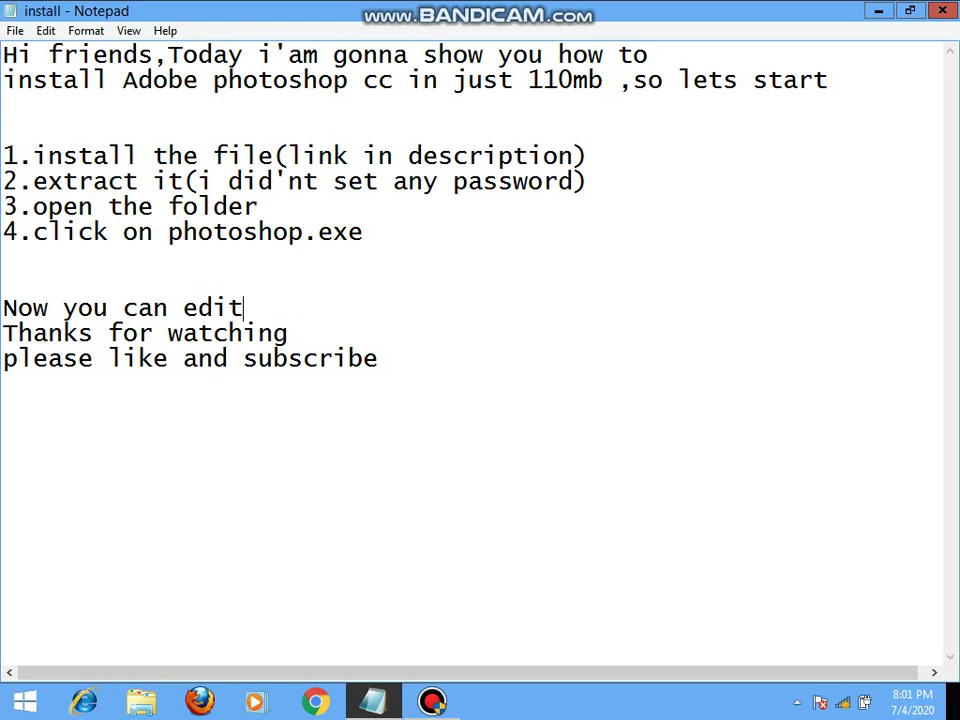
Highlight the intro lines and the first install step in the Notepad notes
mouse_move(2, 55)
mouse_down()
mouse_move(122, 55)
mouse_move(100, 80)
mouse_move(497, 55)
mouse_move(828, 105)
mouse_move(122, 80)
mouse_move(408, 80)
mouse_move(620, 105)
mouse_move(620, 80)
mouse_move(828, 80)
mouse_up()
click(363, 232)
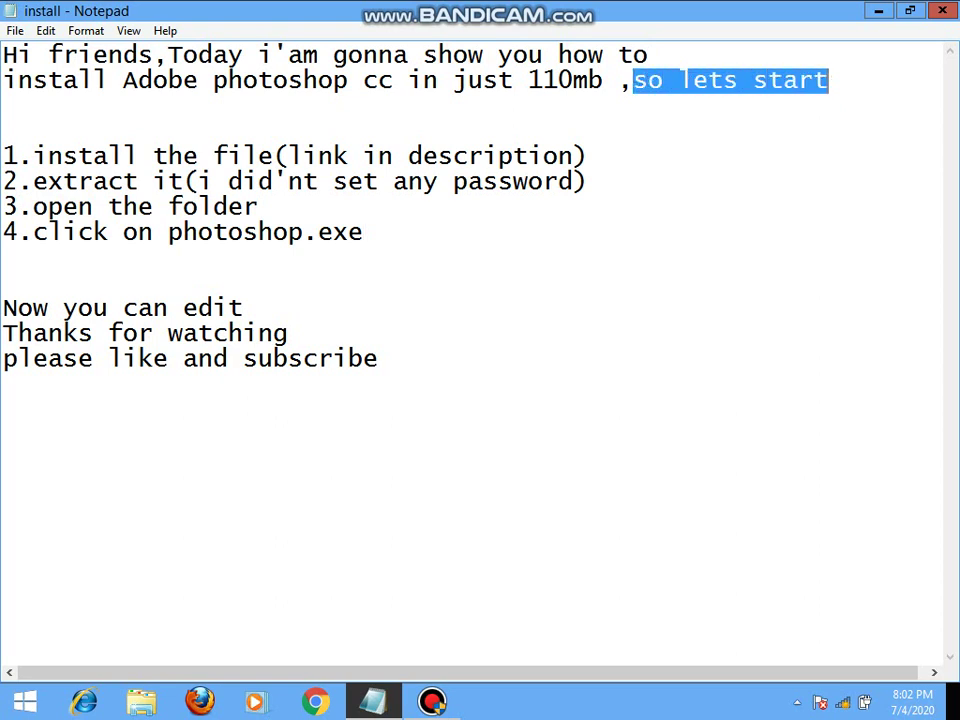
click(258, 206)
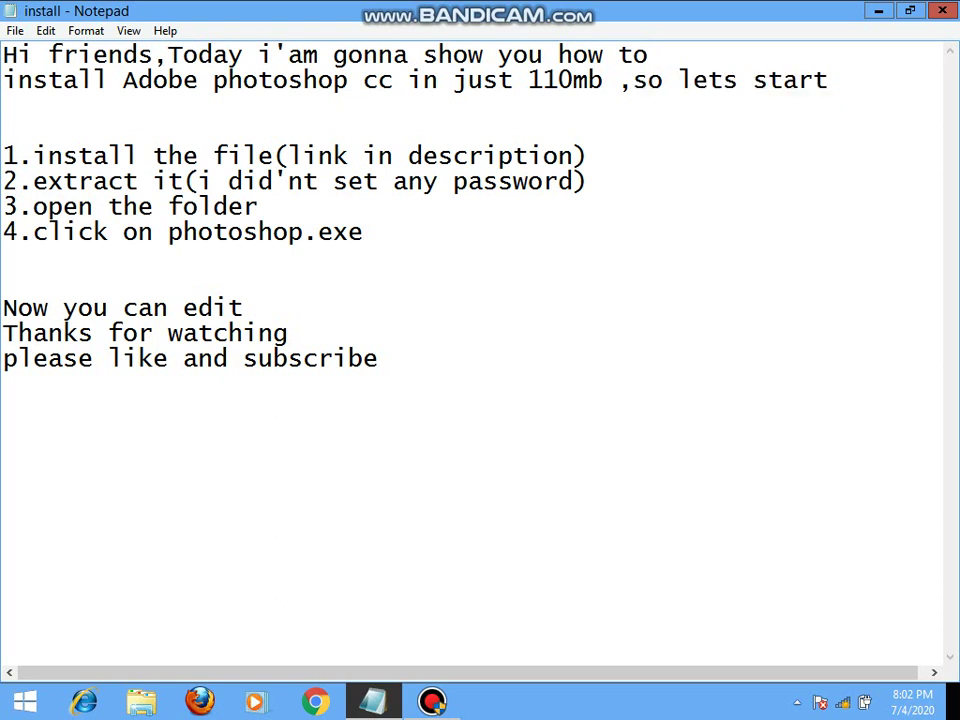
mouse_move(3, 155)
mouse_down()
mouse_move(6, 181)
mouse_move(107, 155)
mouse_move(589, 155)
mouse_up()
click(379, 358)
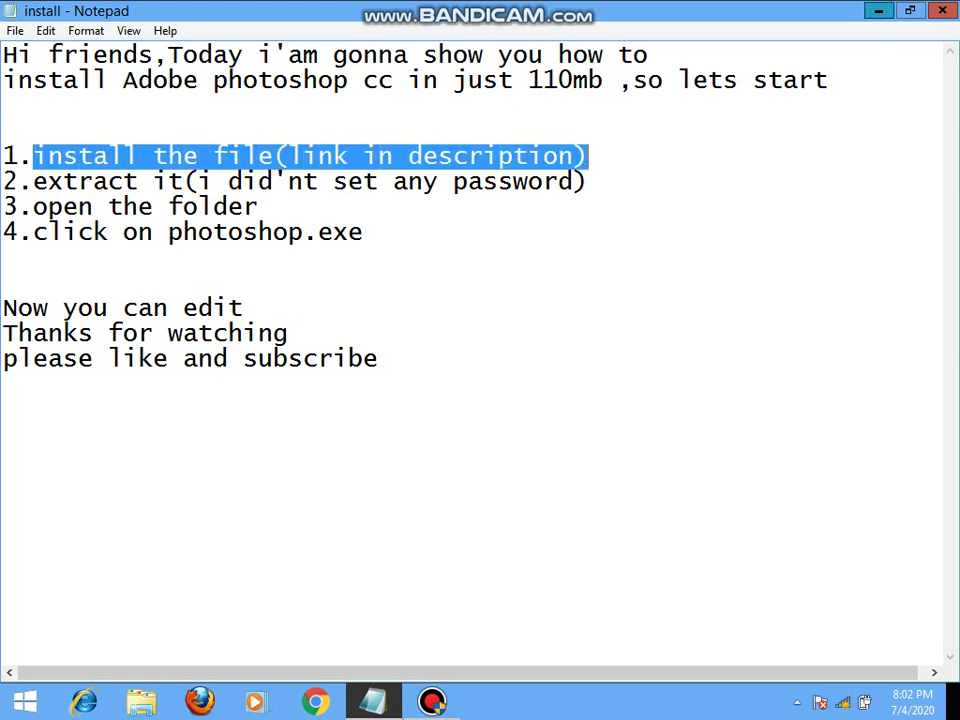
Center the archive on the desktop, review steps 2–4 and the no-password note, then minimize Notepad
key(super+d)
mouse_move(256, 322)
mouse_down()
mouse_move(349, 200)
mouse_move(422, 165)
mouse_move(392, 310)
mouse_move(475, 225)
mouse_up()
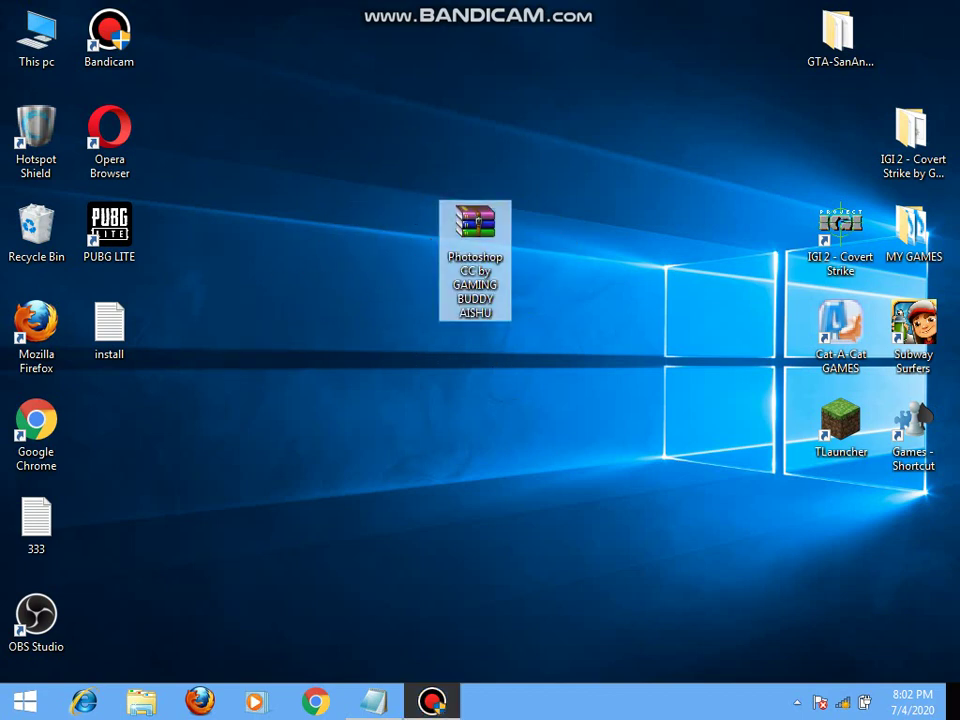
click(373, 700)
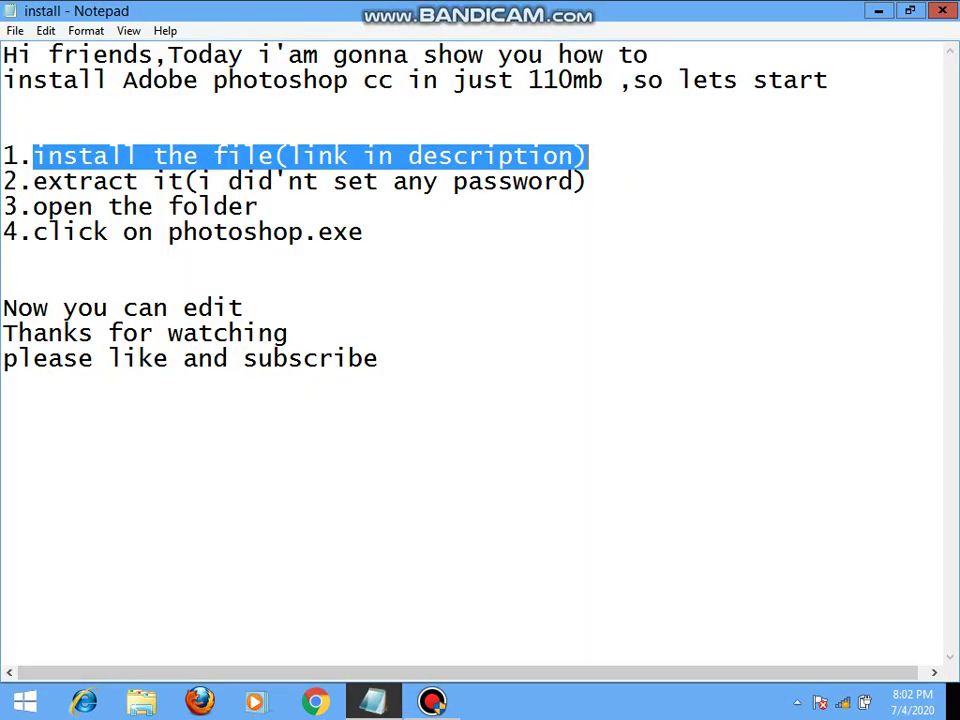
mouse_move(33, 181)
mouse_down()
mouse_move(184, 181)
mouse_move(3, 257)
mouse_up()
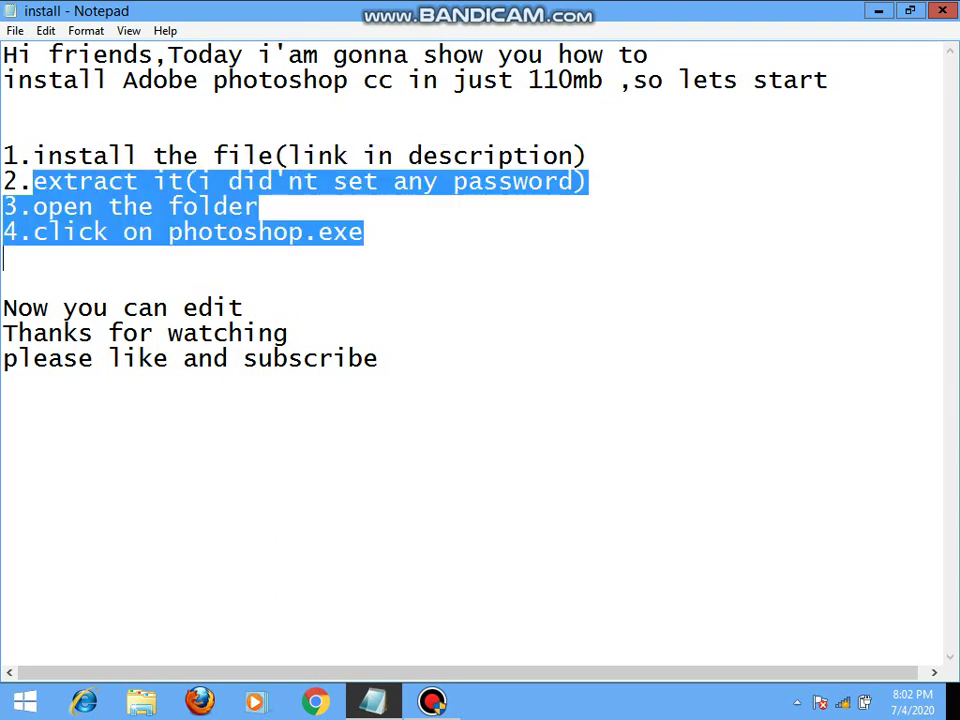
click(304, 333)
mouse_move(197, 181)
mouse_down()
mouse_move(513, 155)
mouse_move(535, 181)
mouse_move(573, 181)
mouse_up()
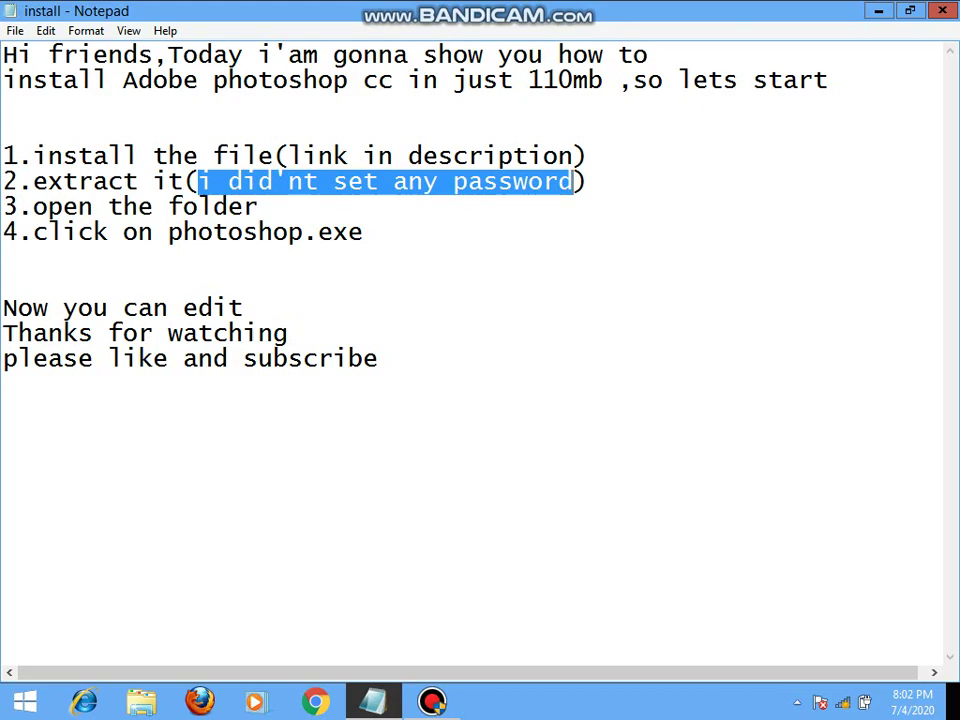
click(878, 10)
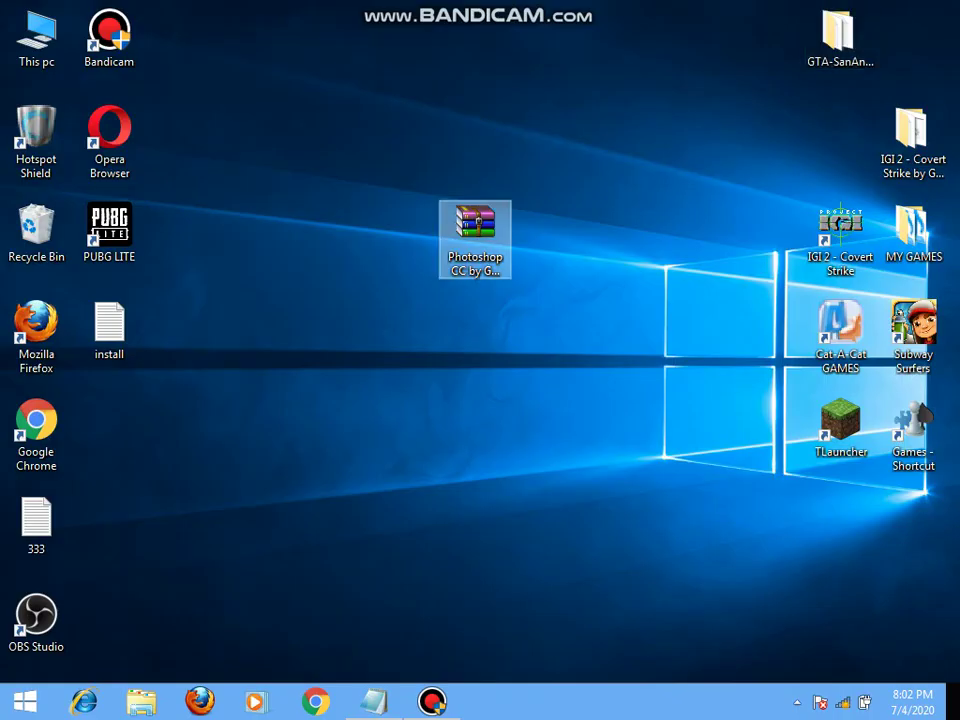
Extract the archive with WinRAR's 'Extract to Photoshop CC by GAMING BUDDY AISHU\' option
click(470, 245)
right_click(454, 251)
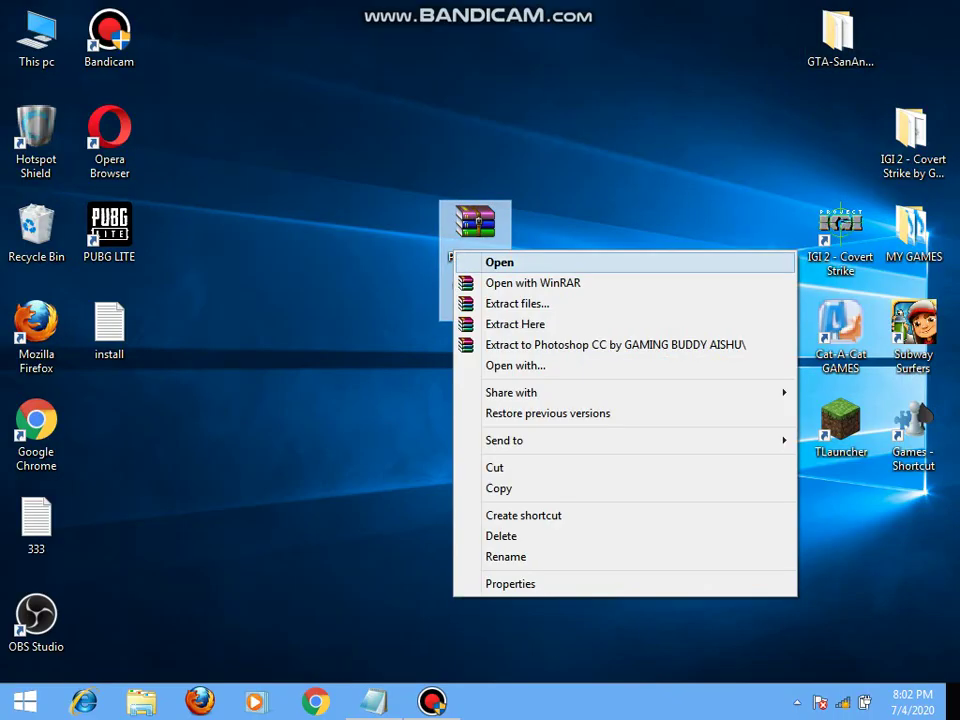
click(515, 324)
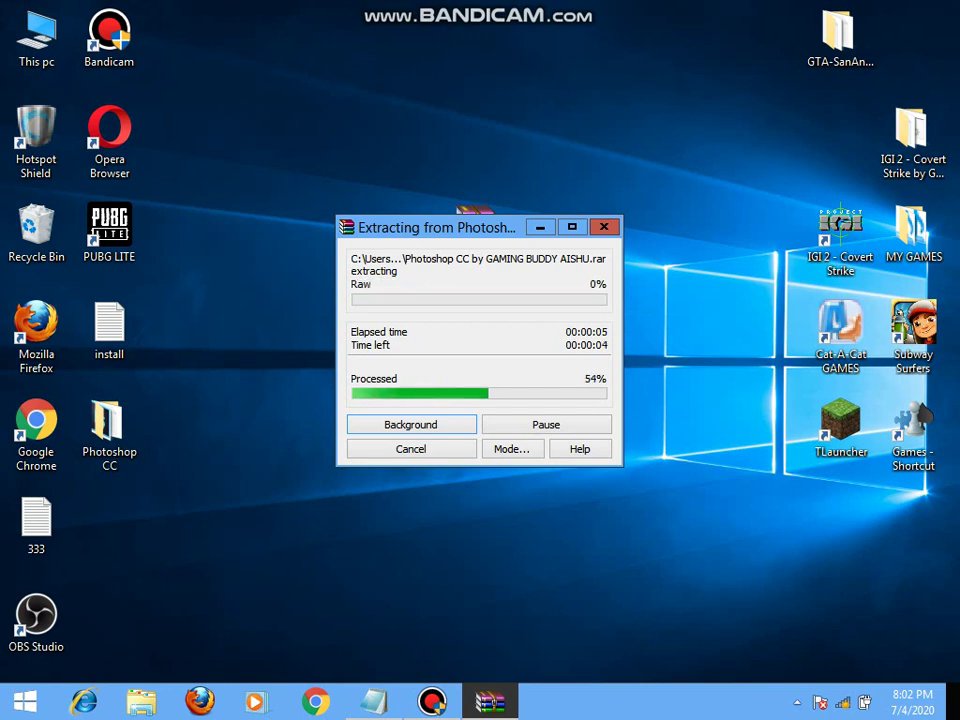
drag(430, 227, 476, 248)
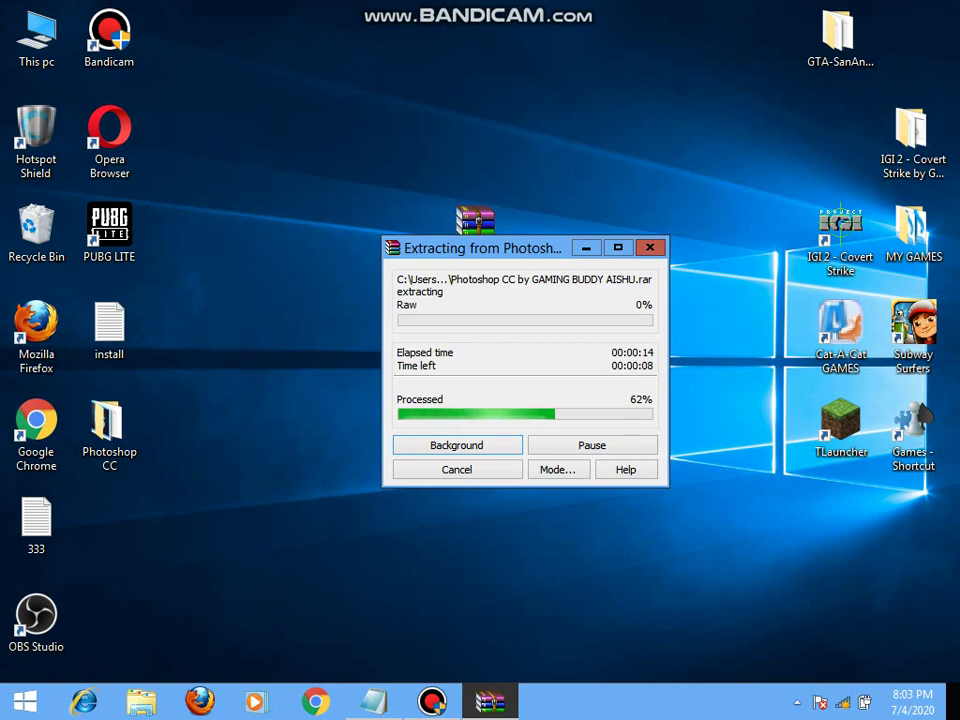
mouse_move(470, 248)
mouse_down()
mouse_move(446, 223)
mouse_move(435, 179)
mouse_up()
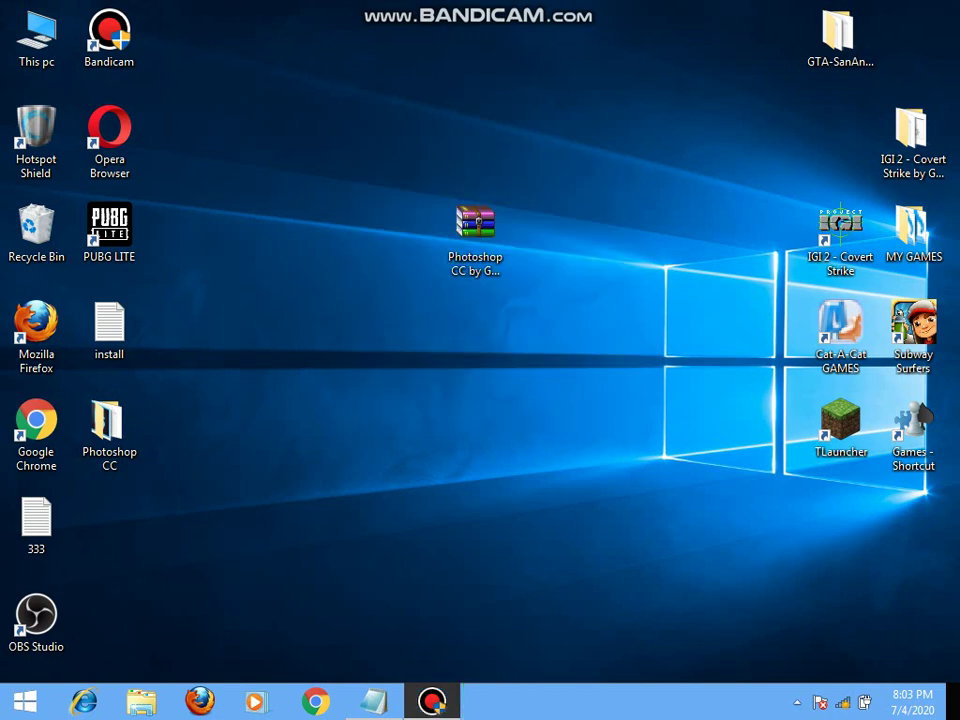
click(374, 701)
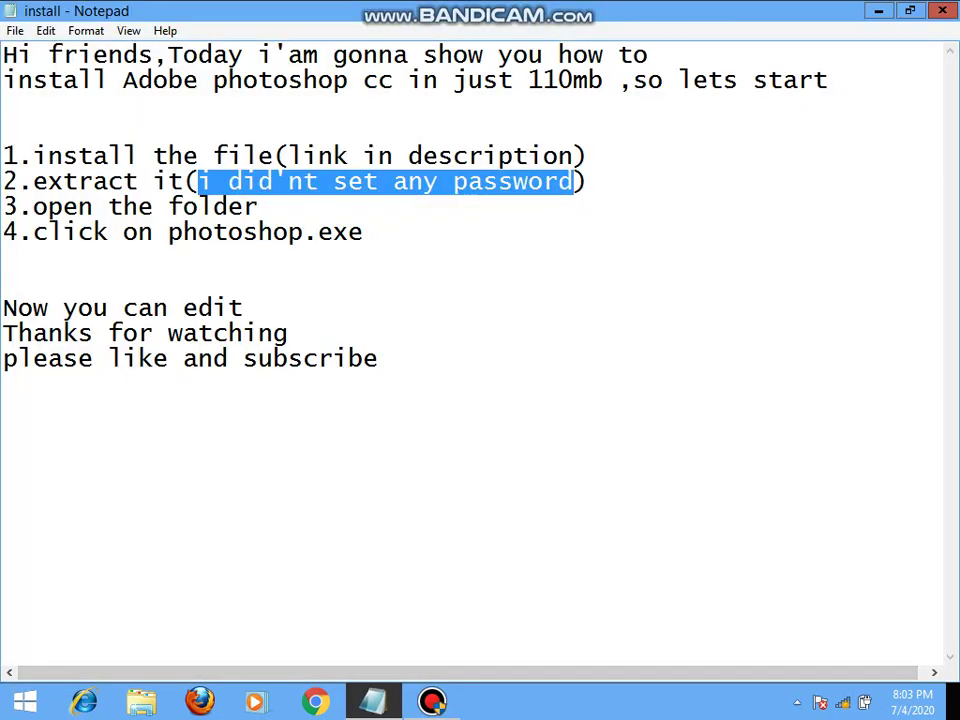
drag(33, 206, 243, 206)
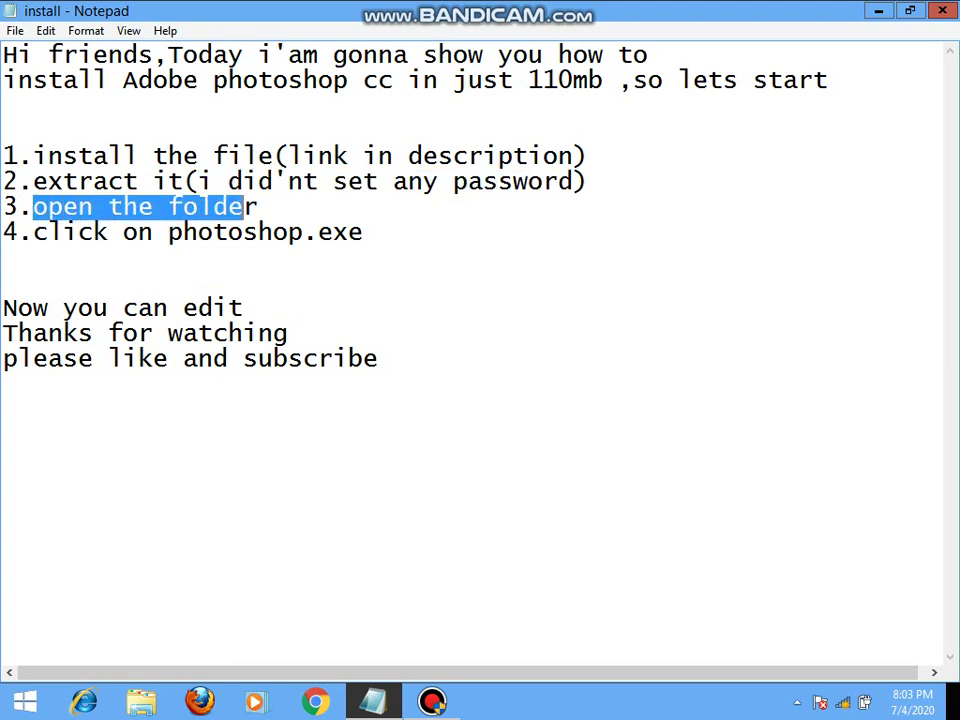
click(878, 10)
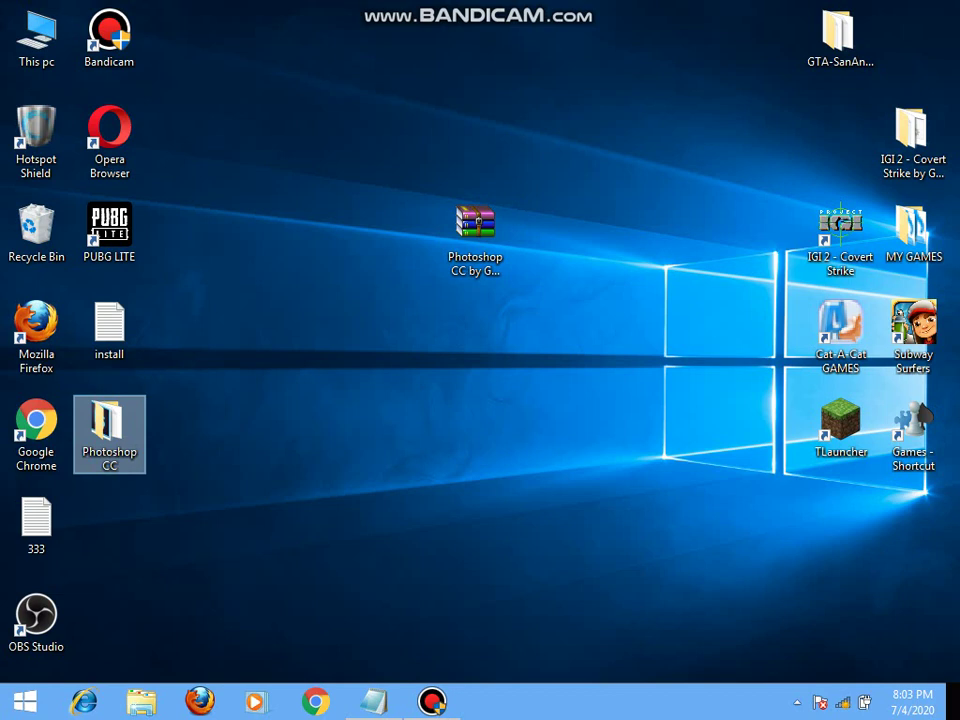
Open the extracted Photoshop CC folder and scroll down through its files
double_click(109, 430)
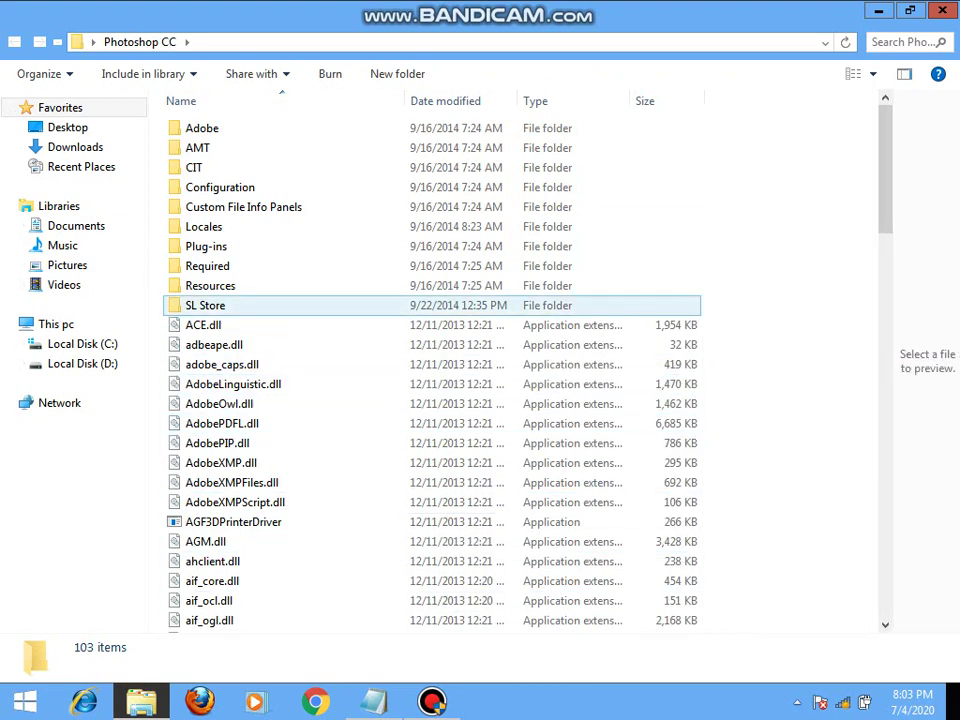
scroll(225, 306, down, 4)
scroll(225, 306, down, 1)
scroll(225, 306, down, 2)
scroll(225, 306, down, 4)
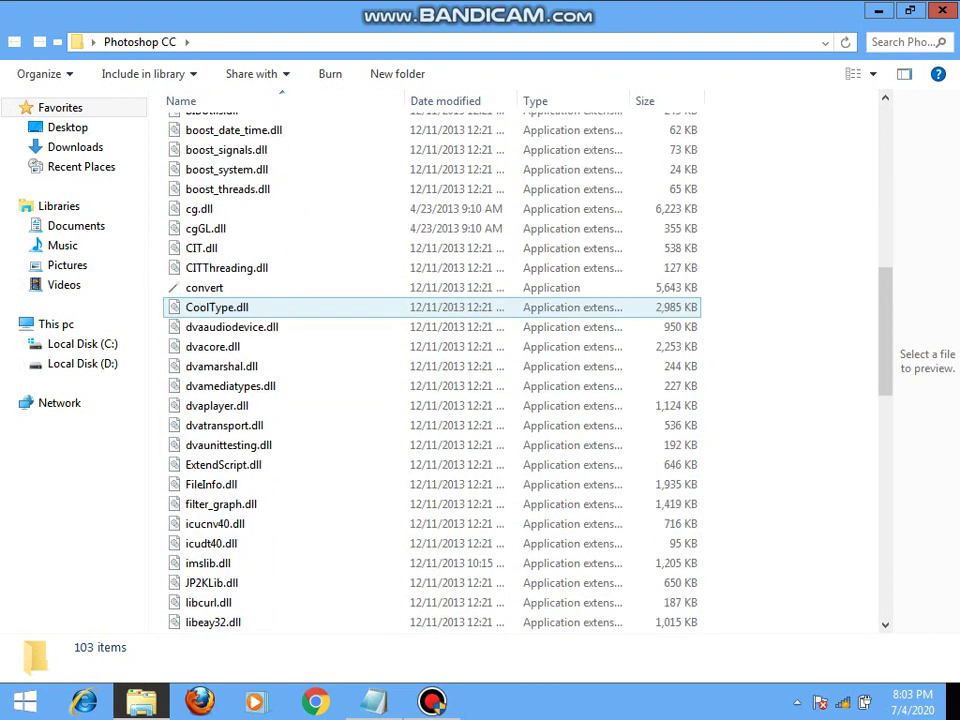
scroll(225, 307, down, 3)
scroll(225, 307, down, 3)
scroll(225, 307, down, 3)
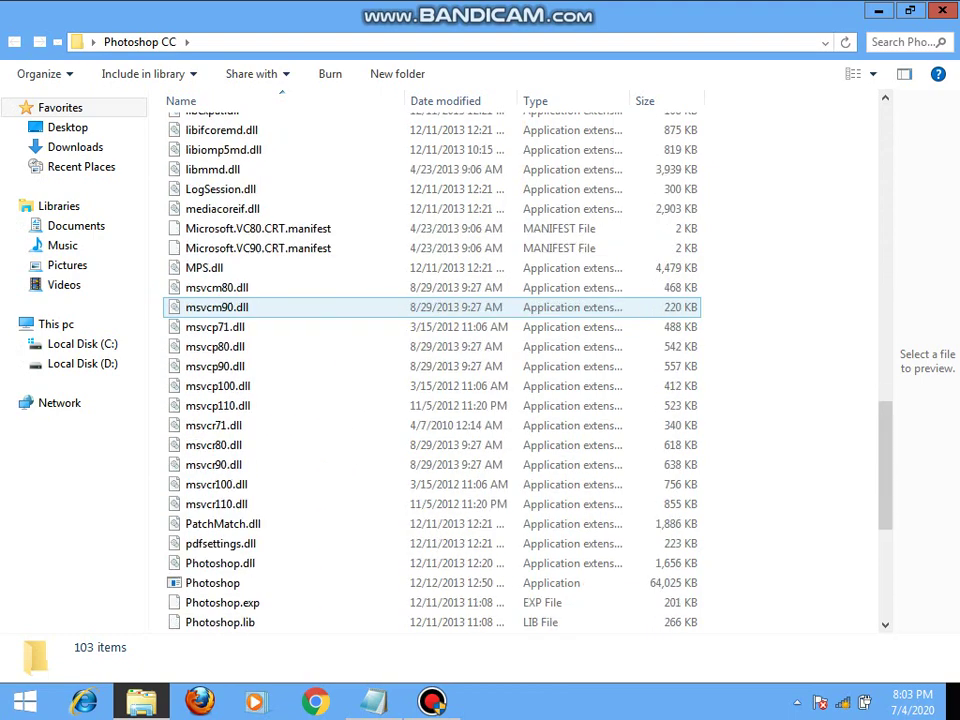
scroll(225, 307, down, 2)
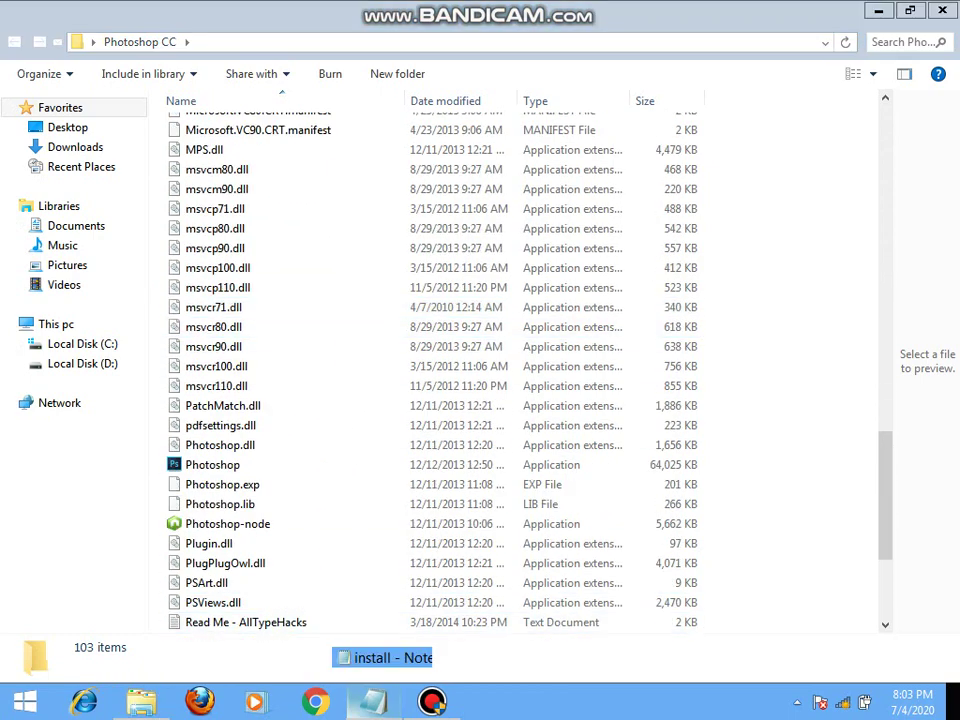
Check the photoshop.exe step in the notes, then launch the Photoshop application from the folder
click(373, 700)
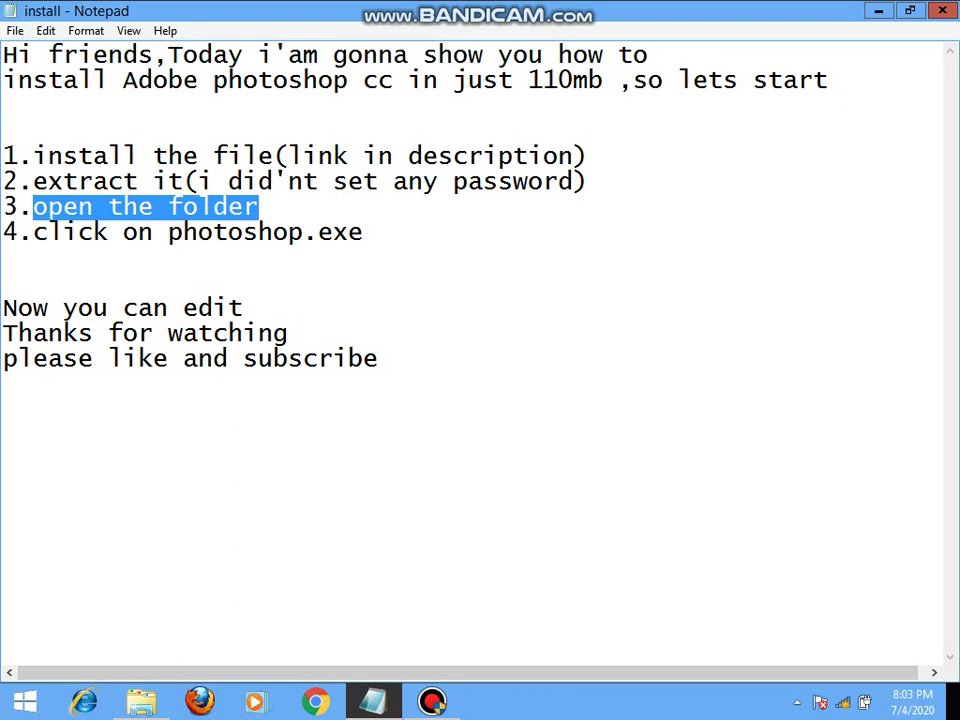
drag(33, 231, 362, 231)
click(3, 258)
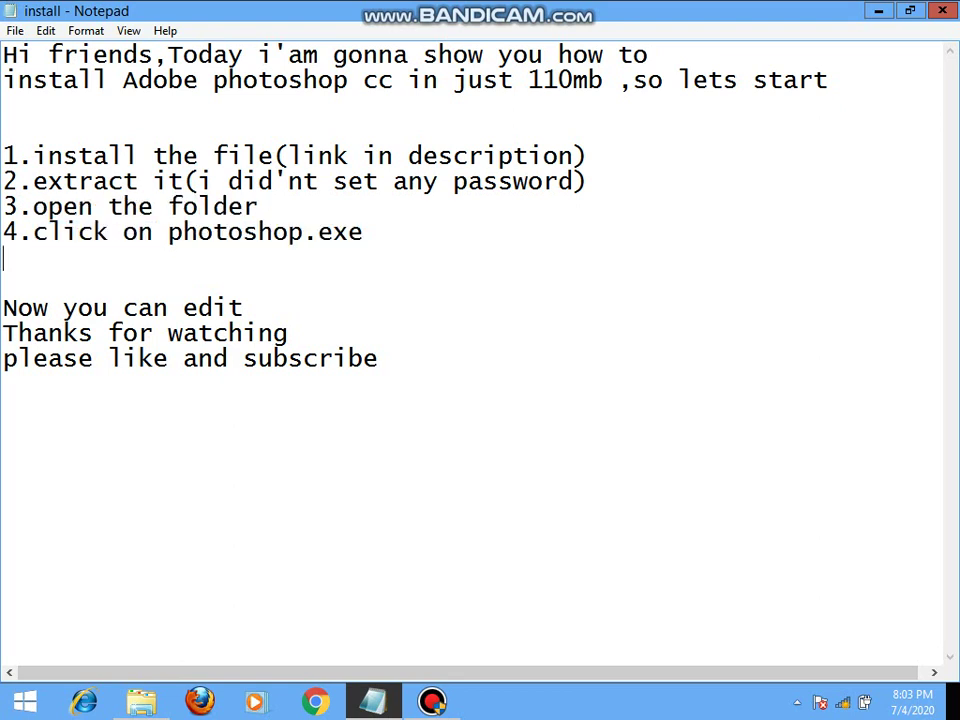
drag(272, 231, 362, 231)
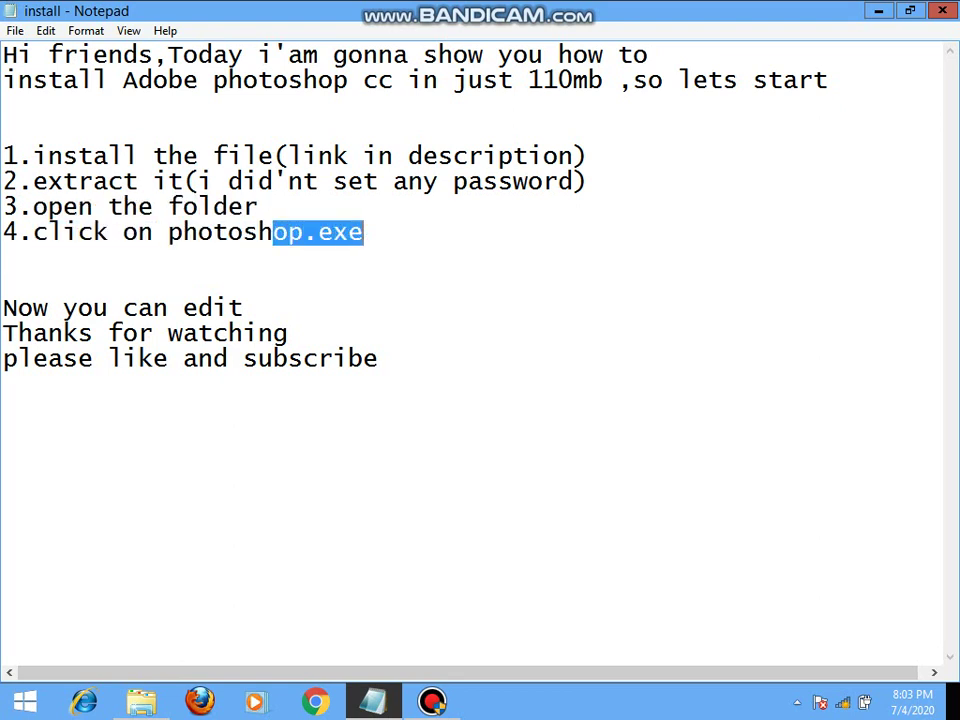
click(303, 333)
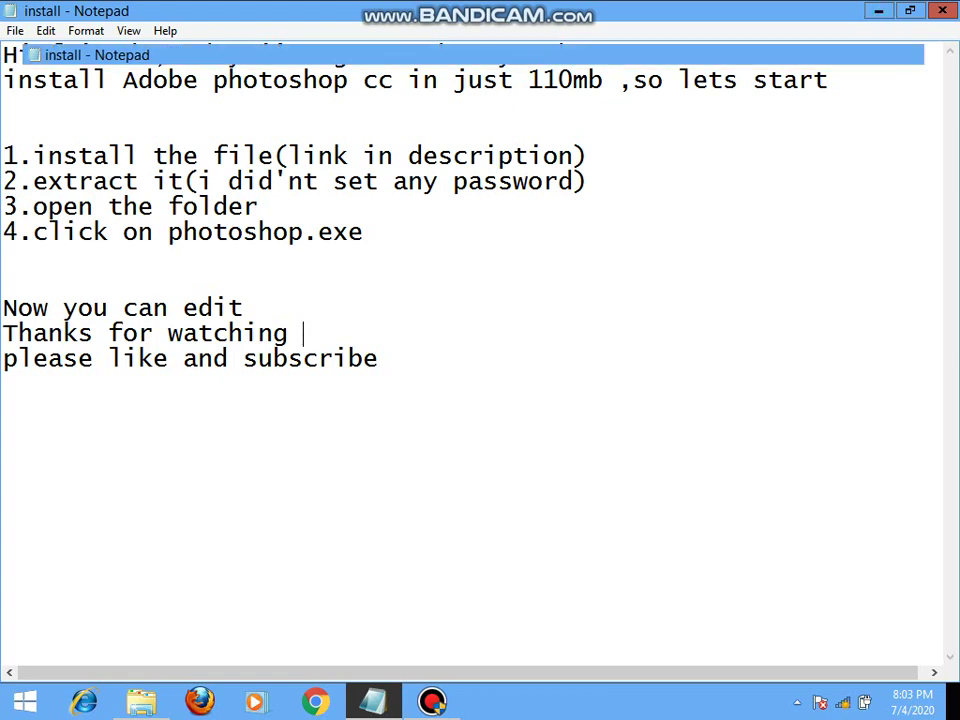
key(alt+Tab)
click(250, 466)
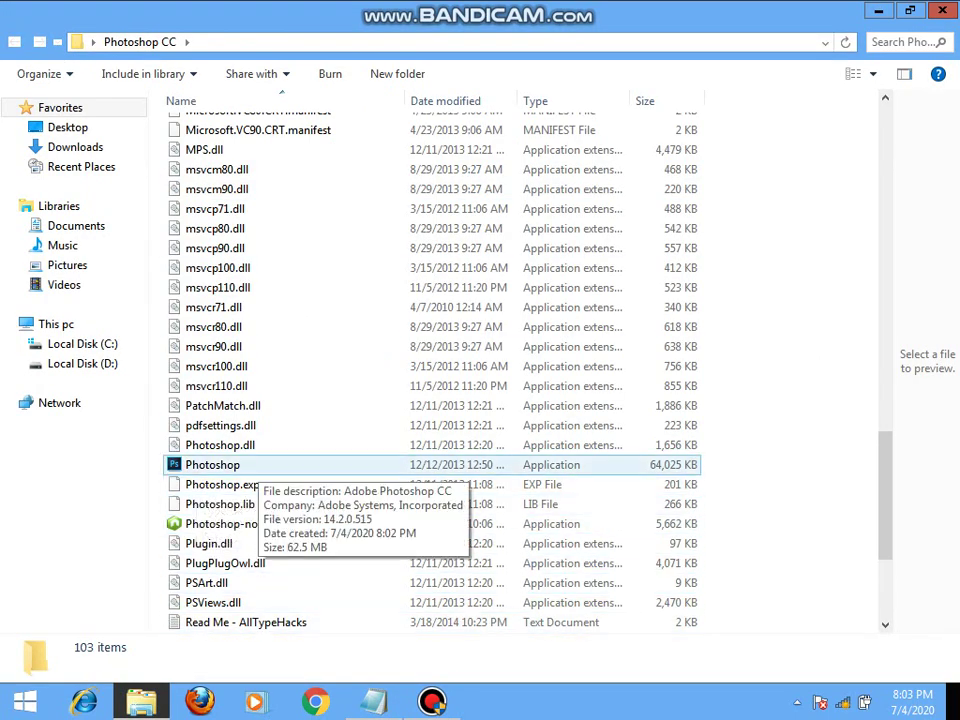
click(250, 466)
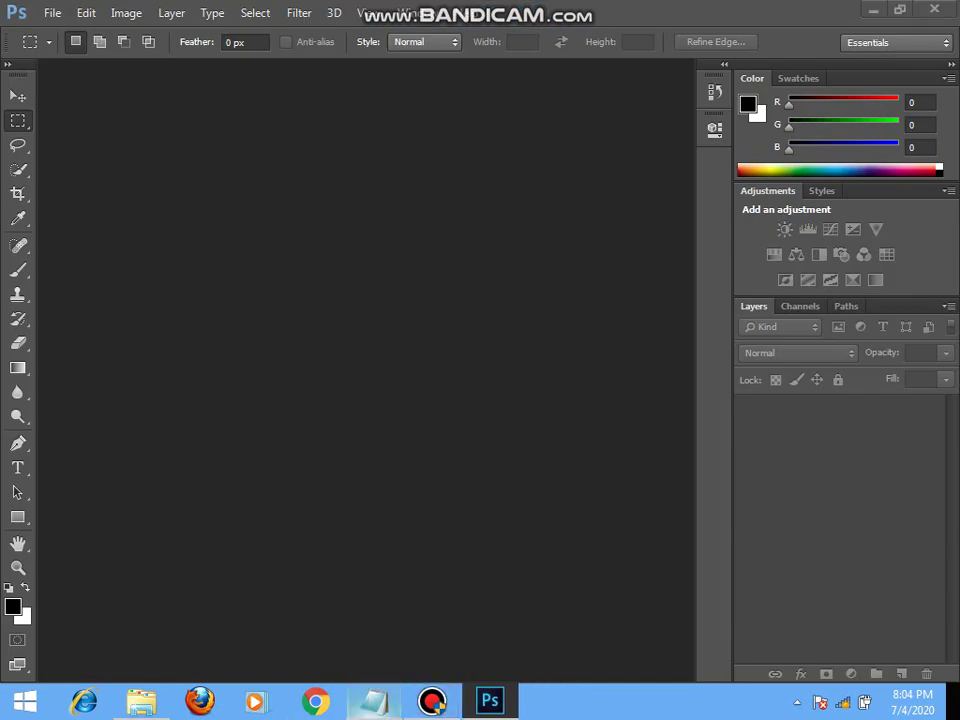
Review the 'Now you can edit' line in the Notepad install notes
click(373, 701)
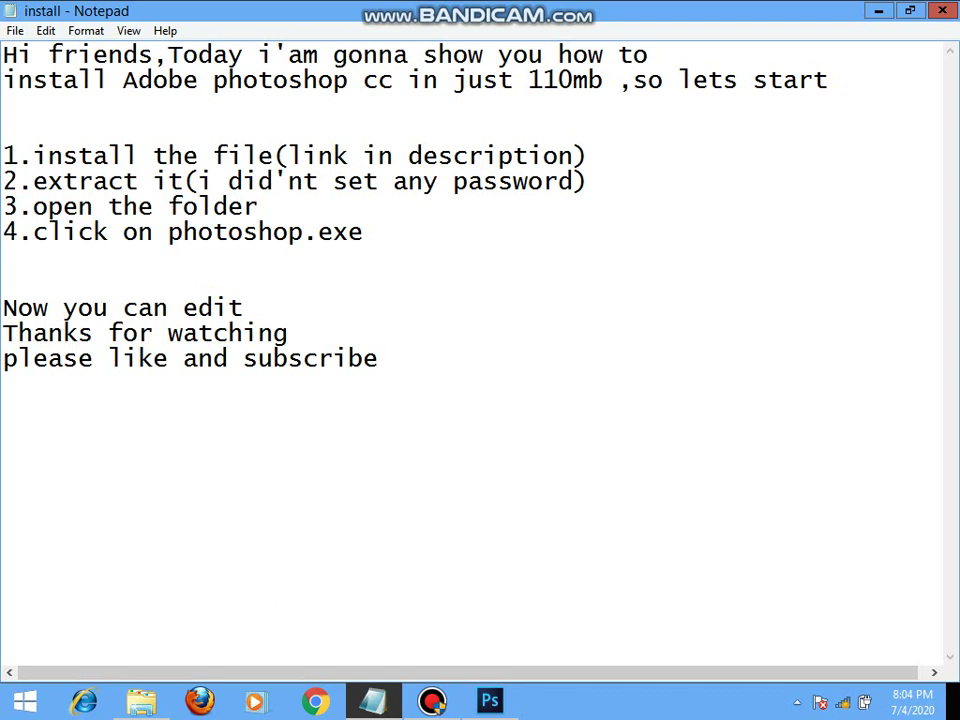
drag(3, 308, 243, 308)
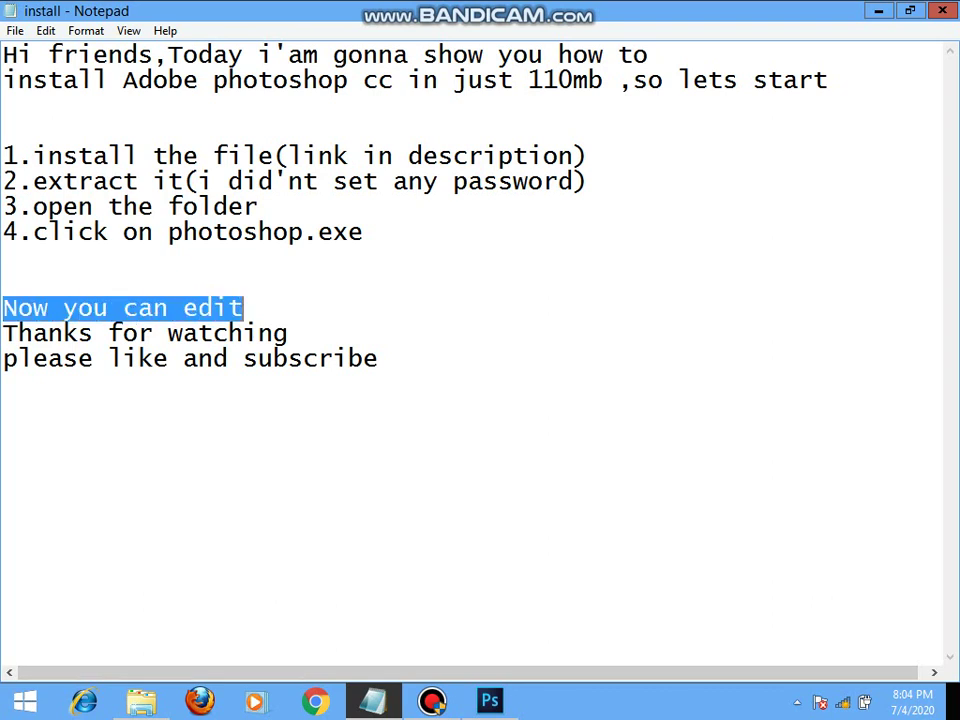
click(243, 308)
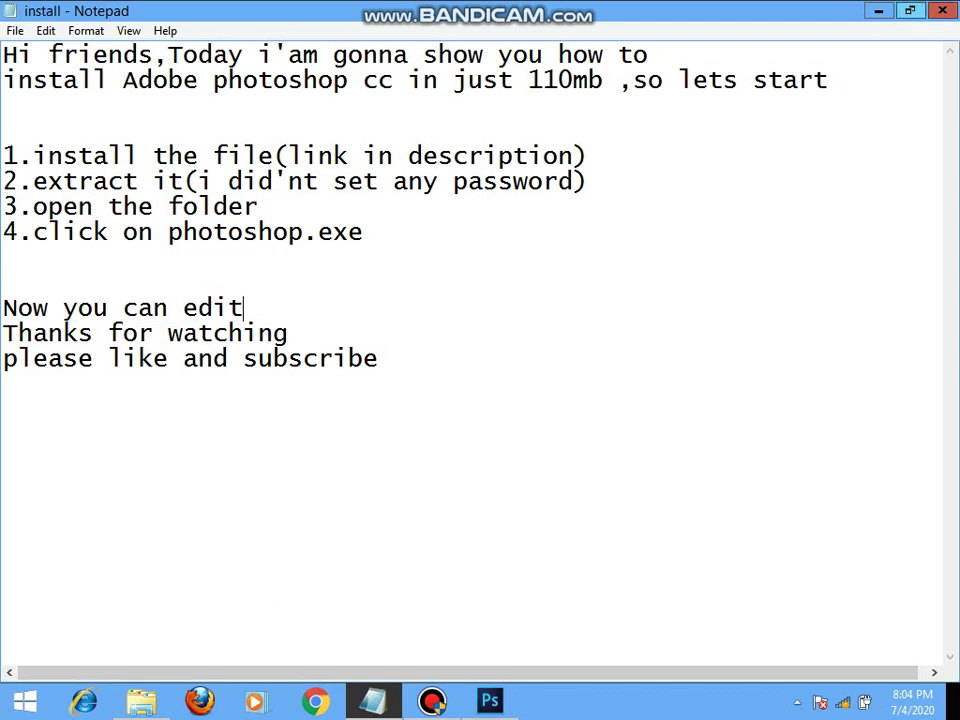
Back in Photoshop, toggle the tool preset picker and open the File menu
key(alt+Tab)
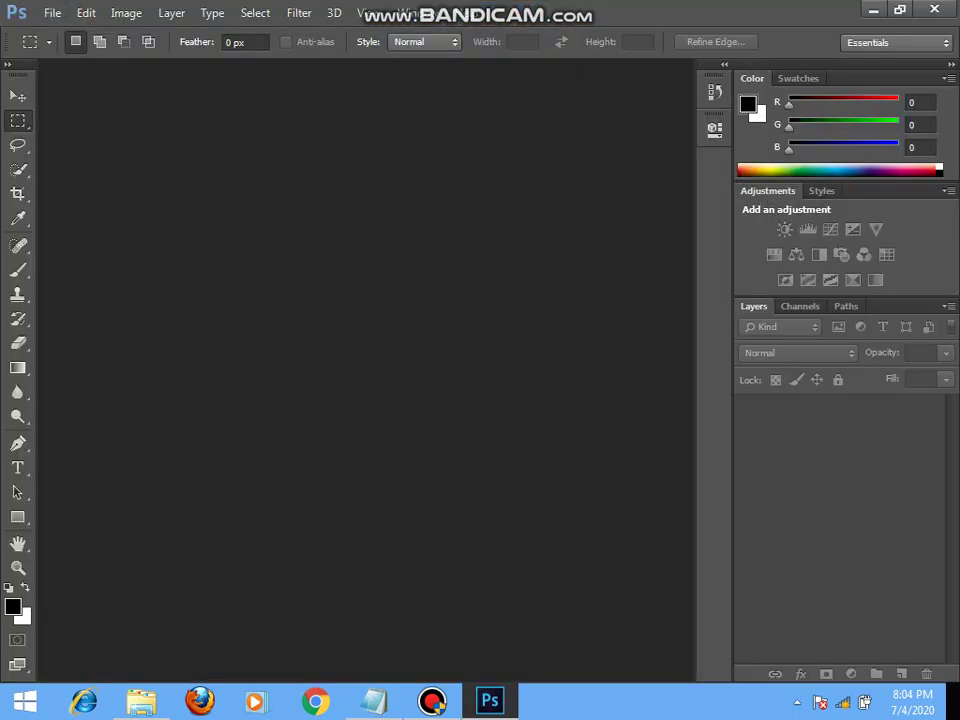
click(48, 42)
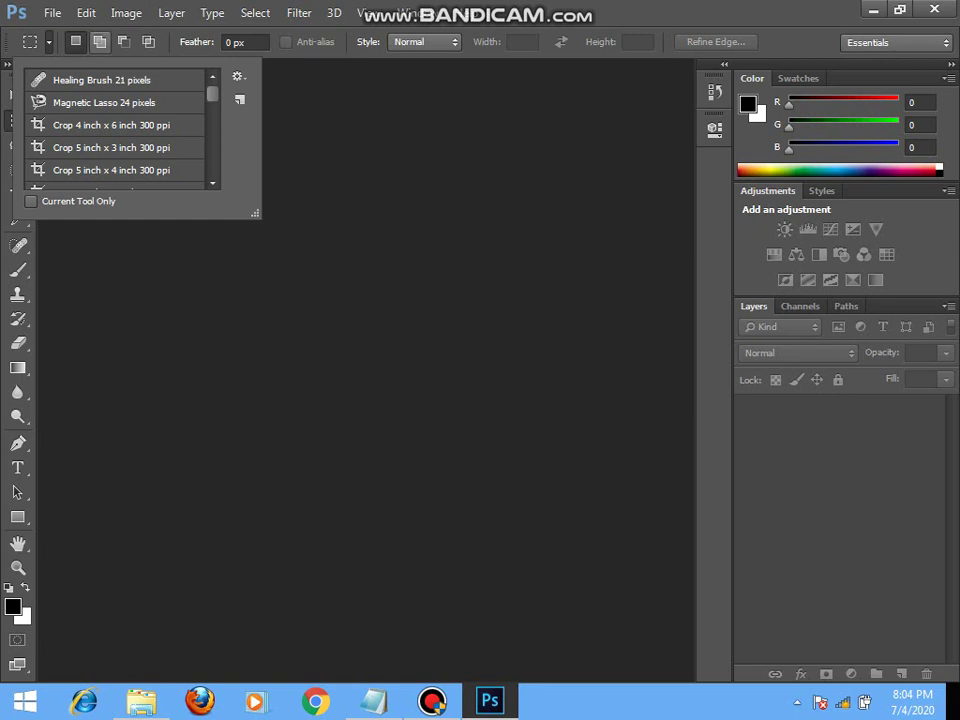
click(48, 42)
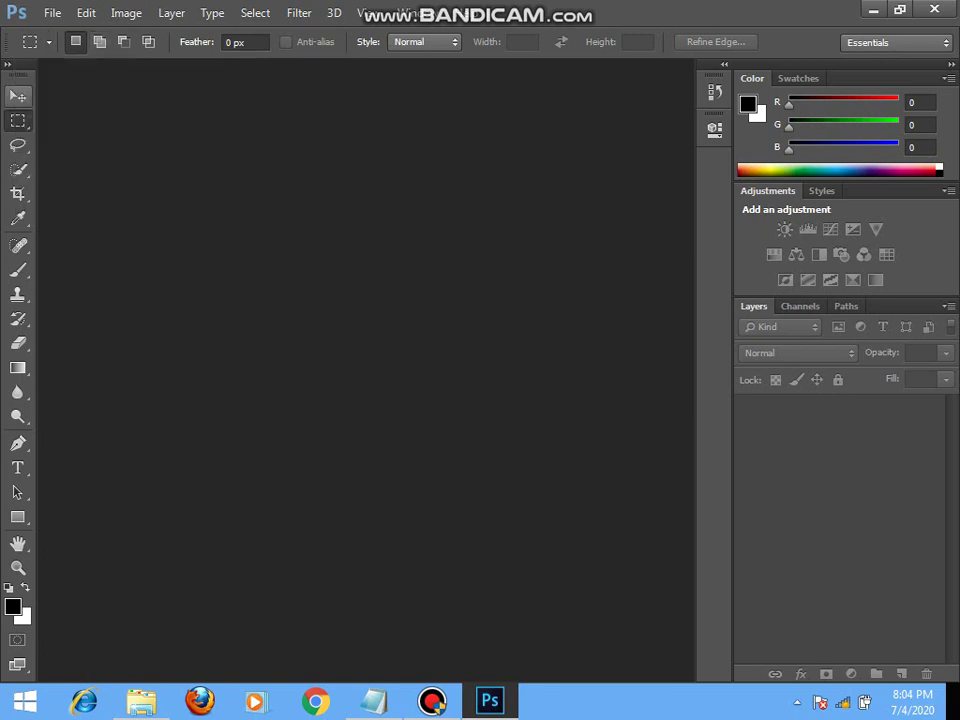
click(52, 12)
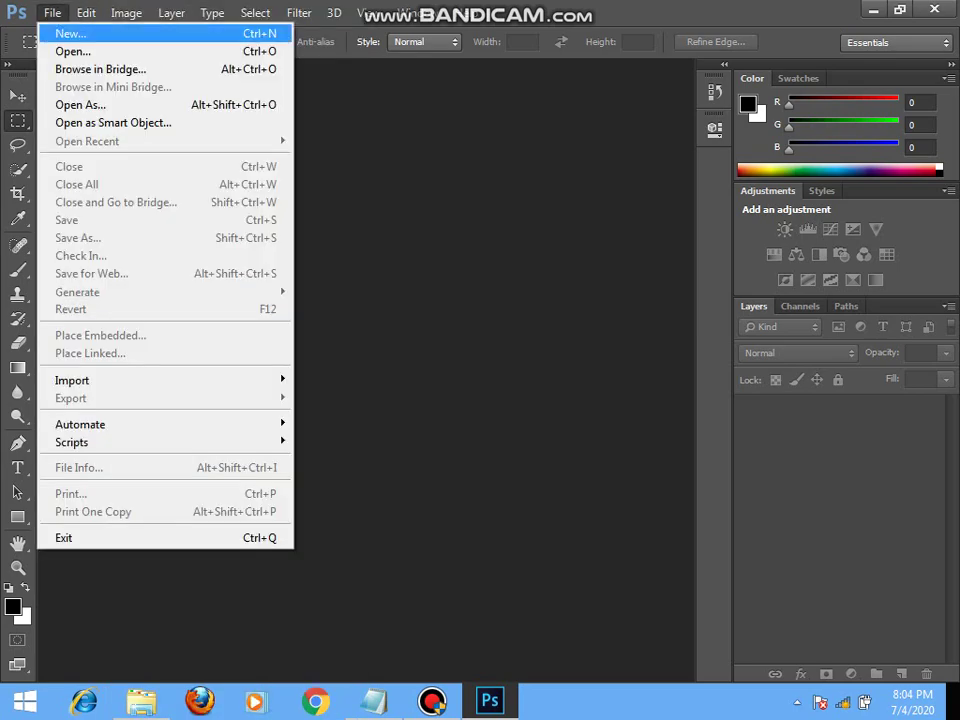
Create a new 1024×768 white document, dismiss the vRAM warning, and draw a canvas selection
click(70, 33)
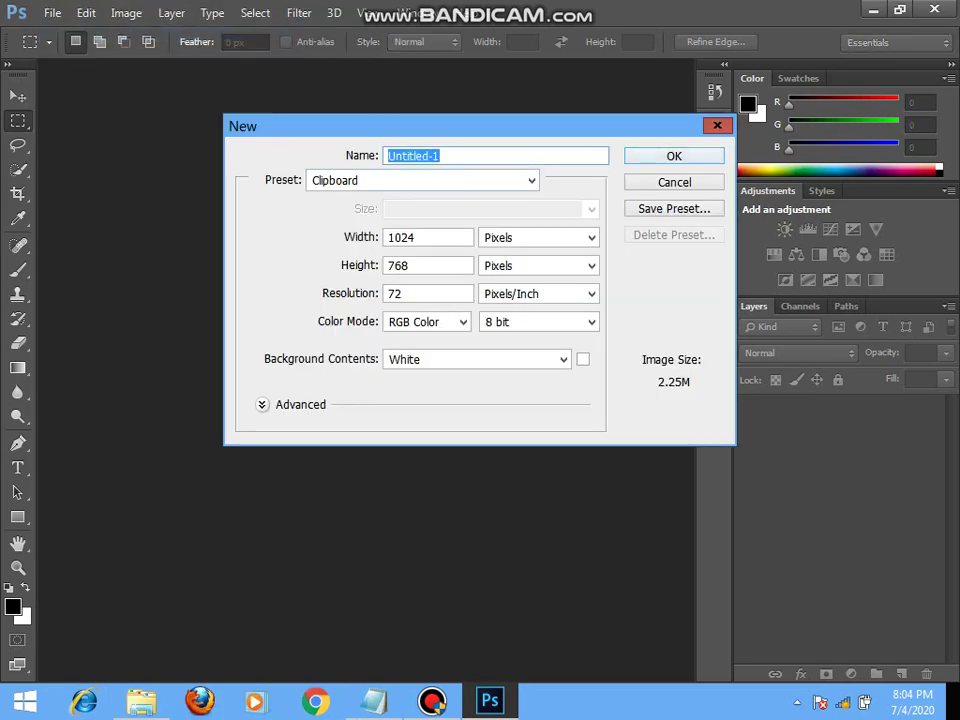
key(Escape)
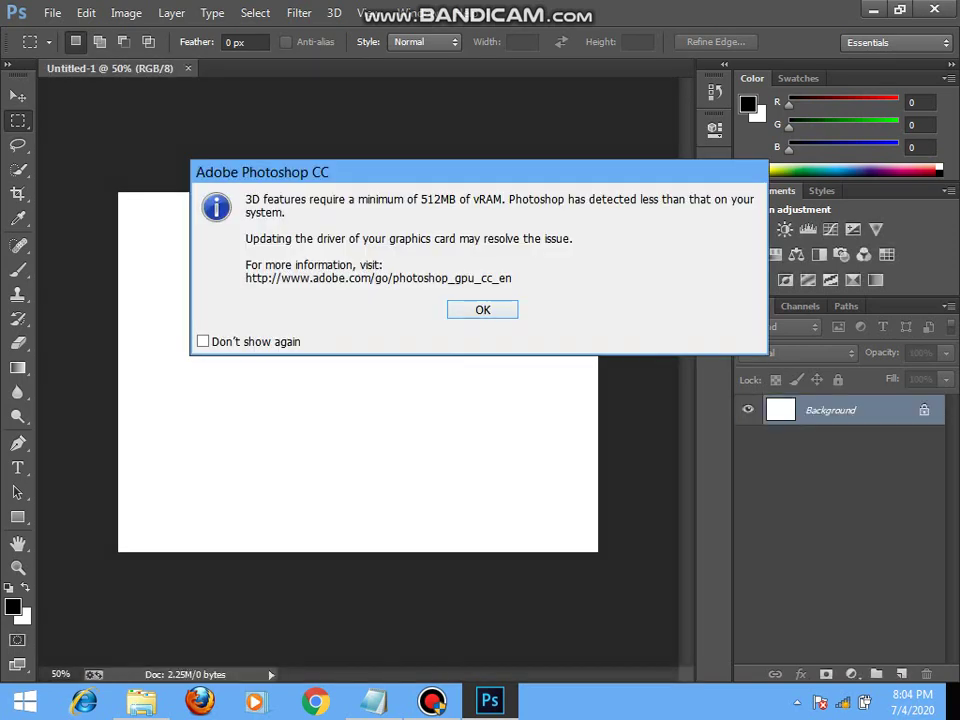
key(Return)
drag(278, 226, 348, 335)
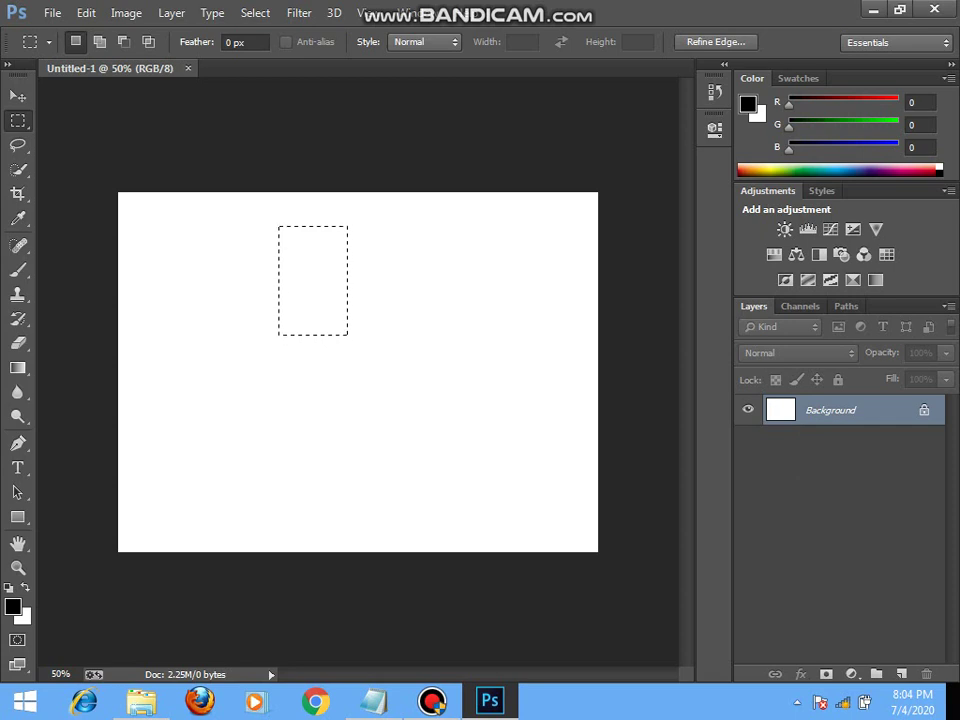
drag(313, 260, 448, 323)
click(126, 13)
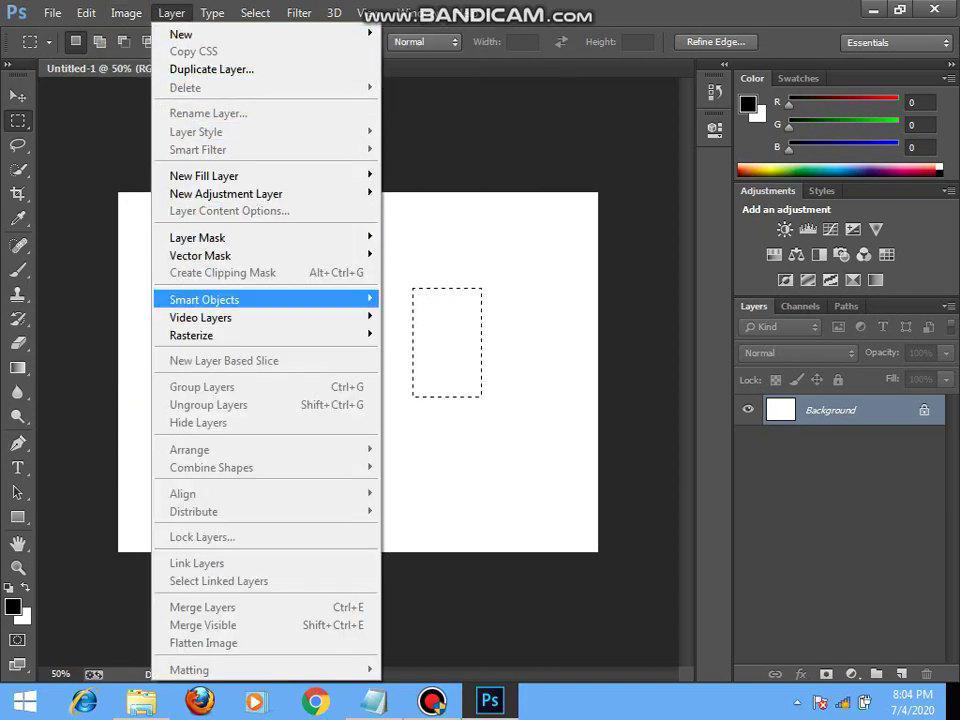
Return to the Notepad notes and highlight the 'Thanks for watching' line
click(373, 700)
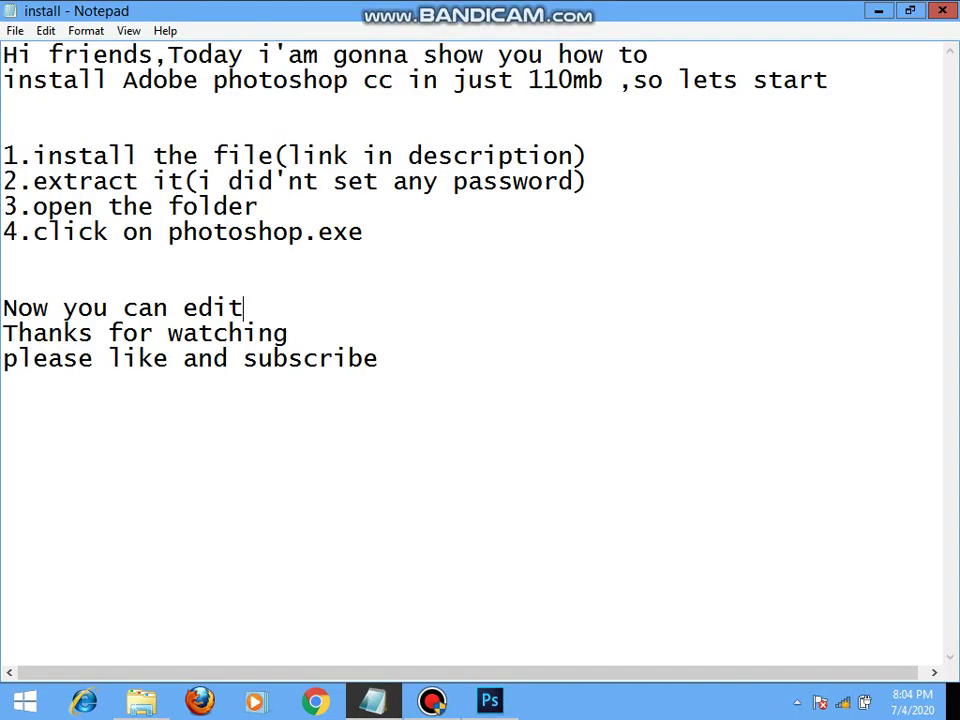
key(shift+Right)
key(shift+Right)
key(shift+Right)
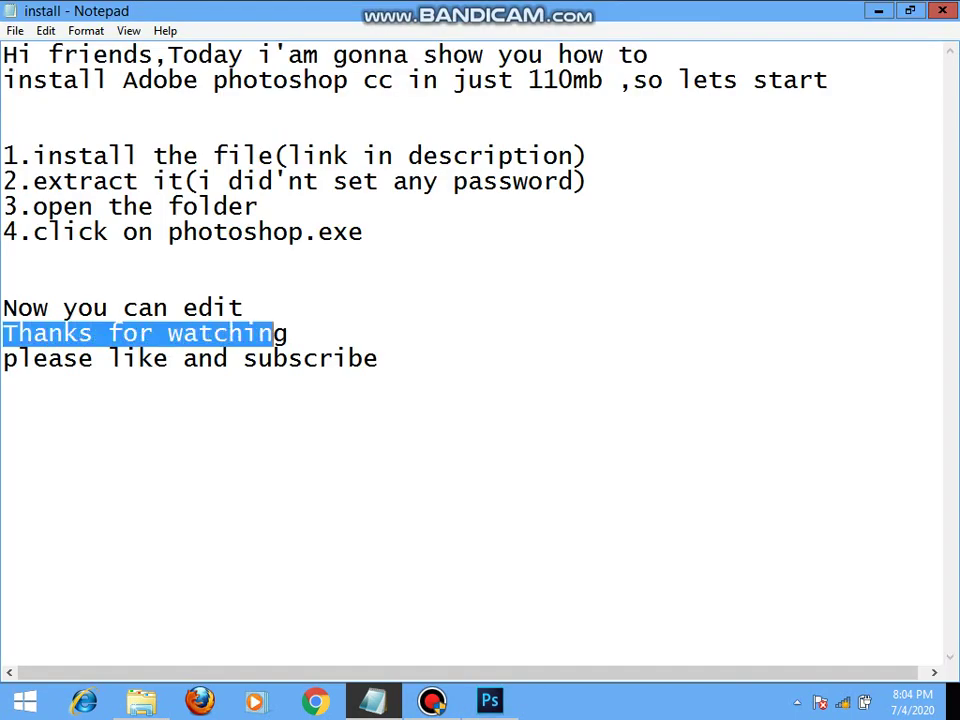
key(shift+Right)
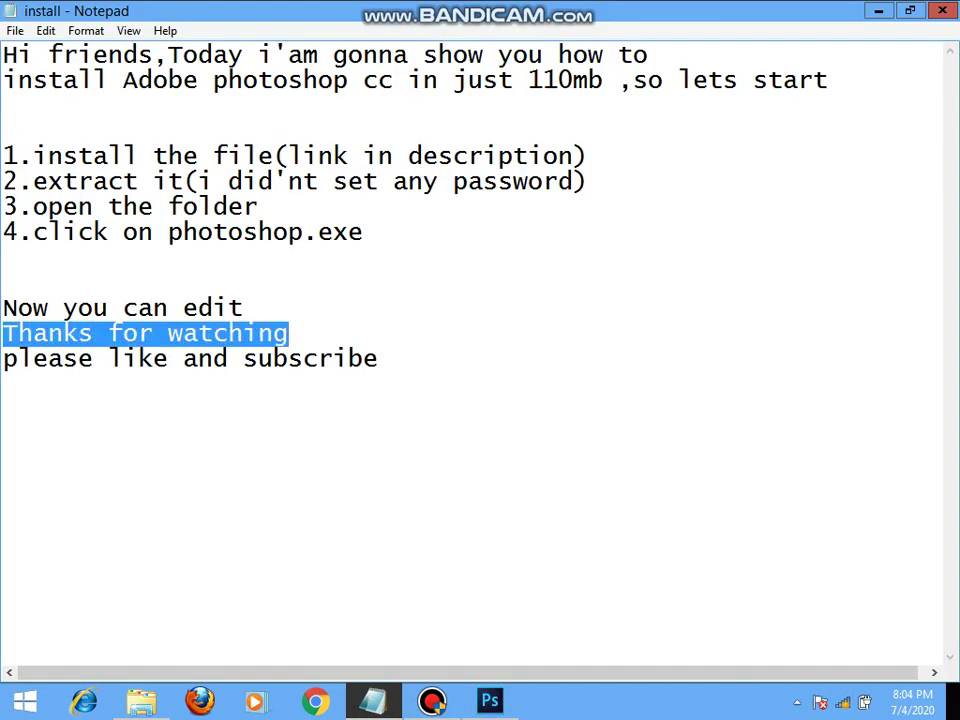